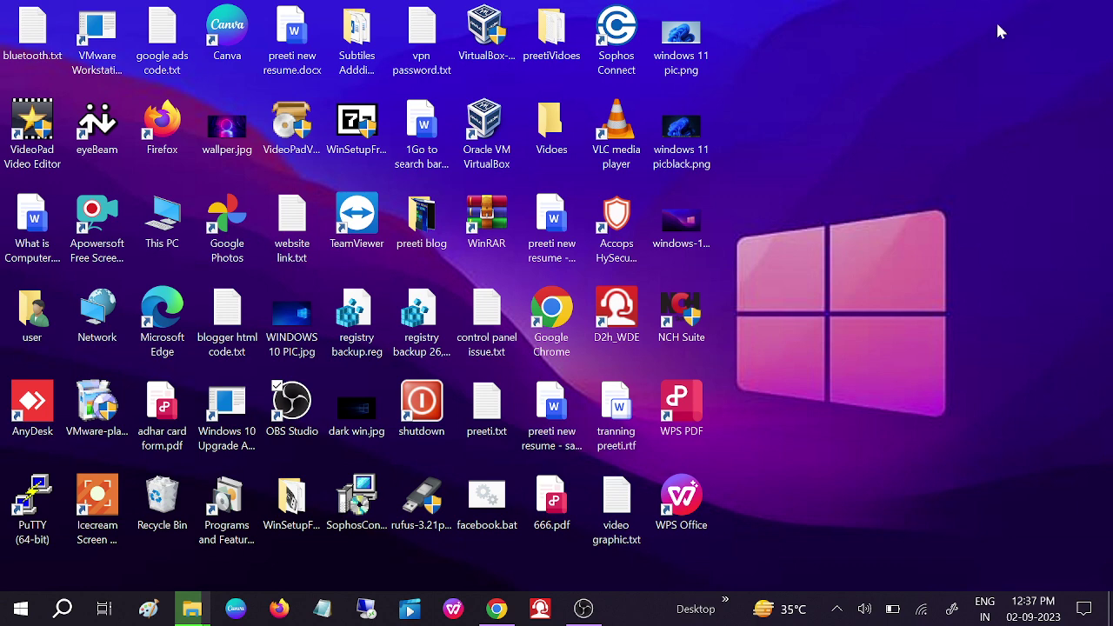
- Search Windows for the Event Viewer app, then dismiss the search
click(66, 608)
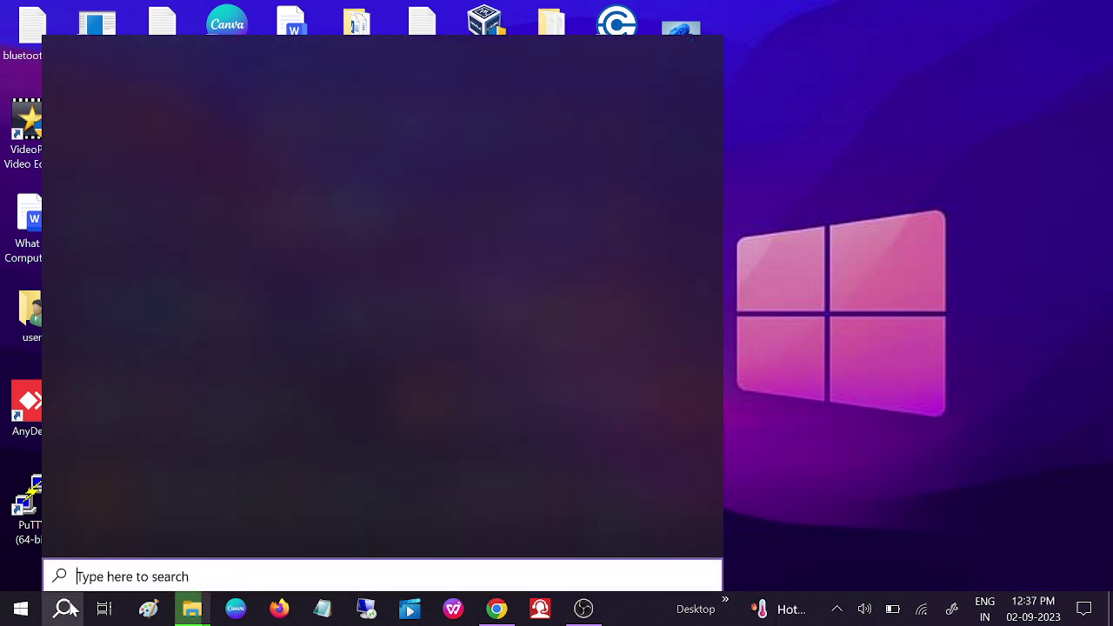
text(eve)
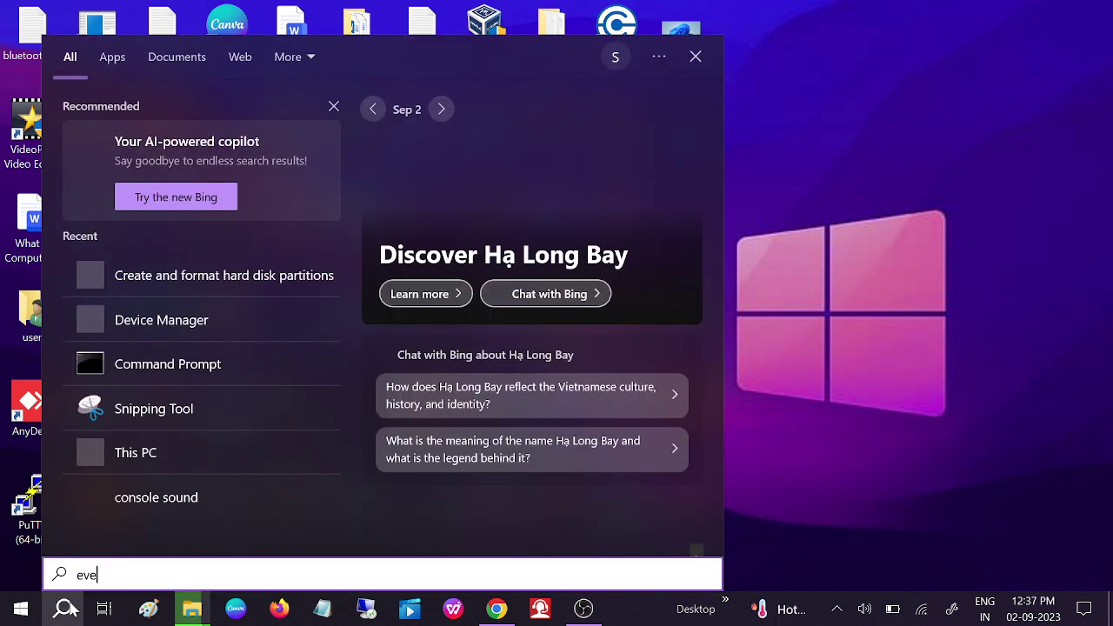
text(i)
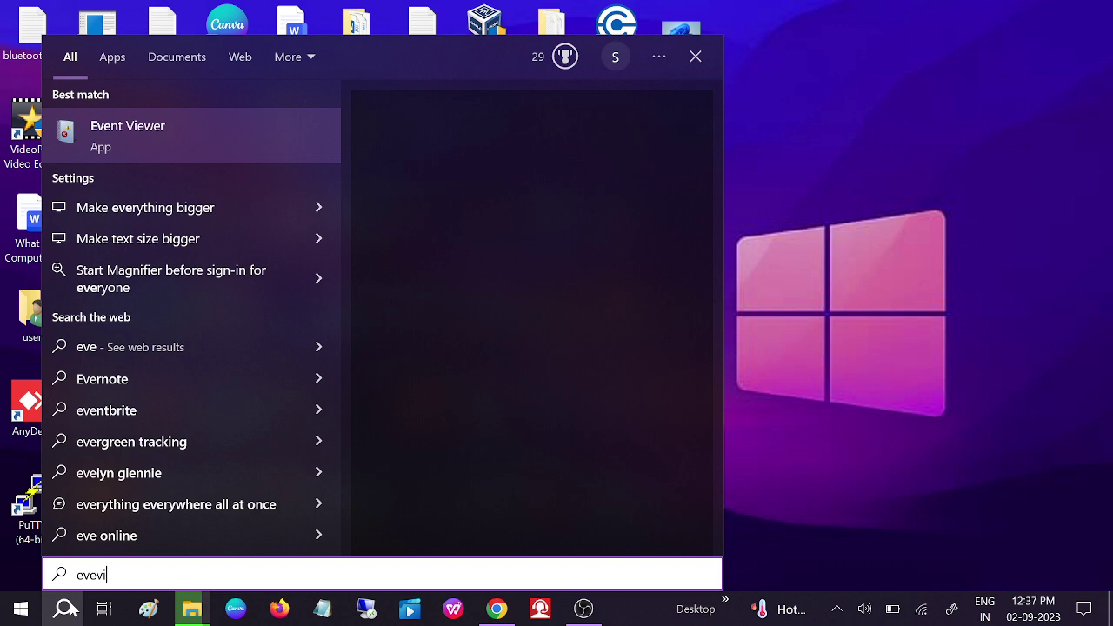
key(BackSpace)
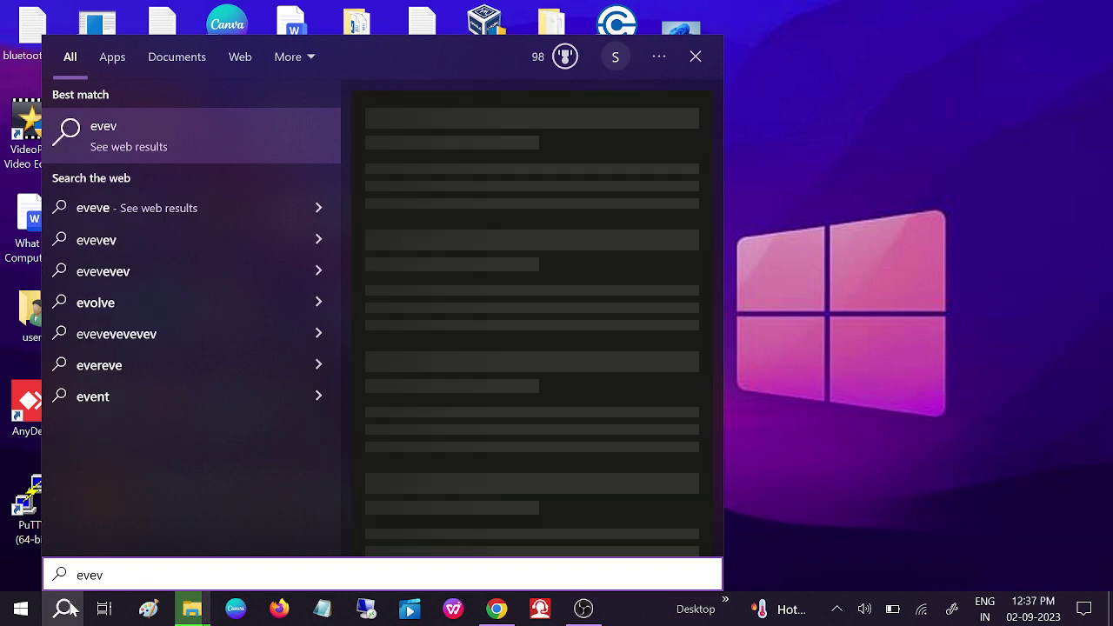
key(BackSpace)
text(nr)
key(BackSpace)
key(BackSpace)
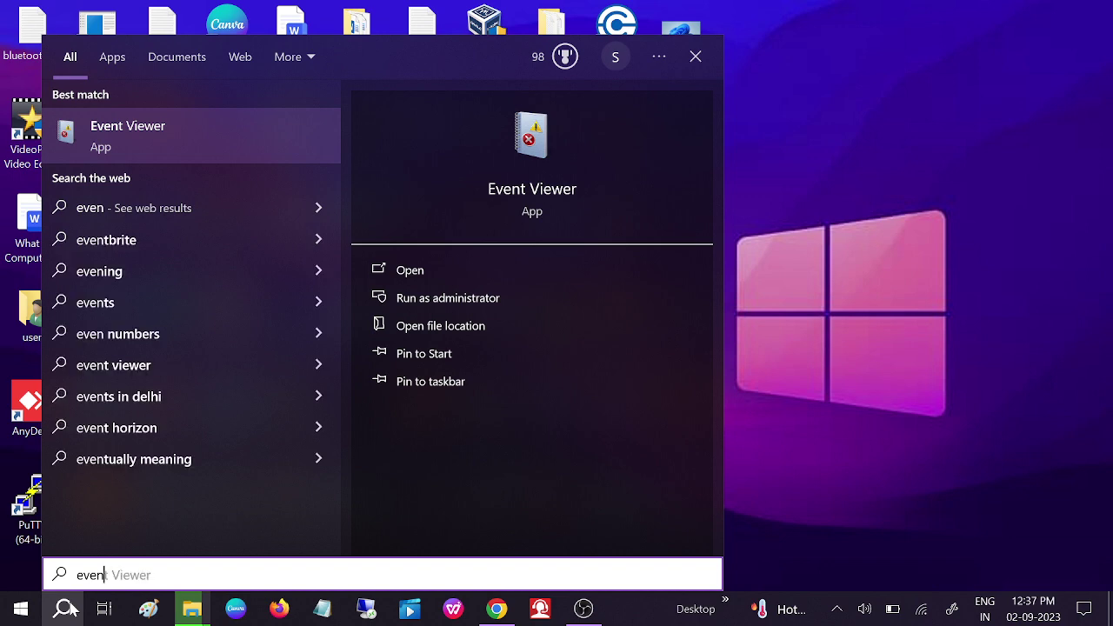
text(t view)
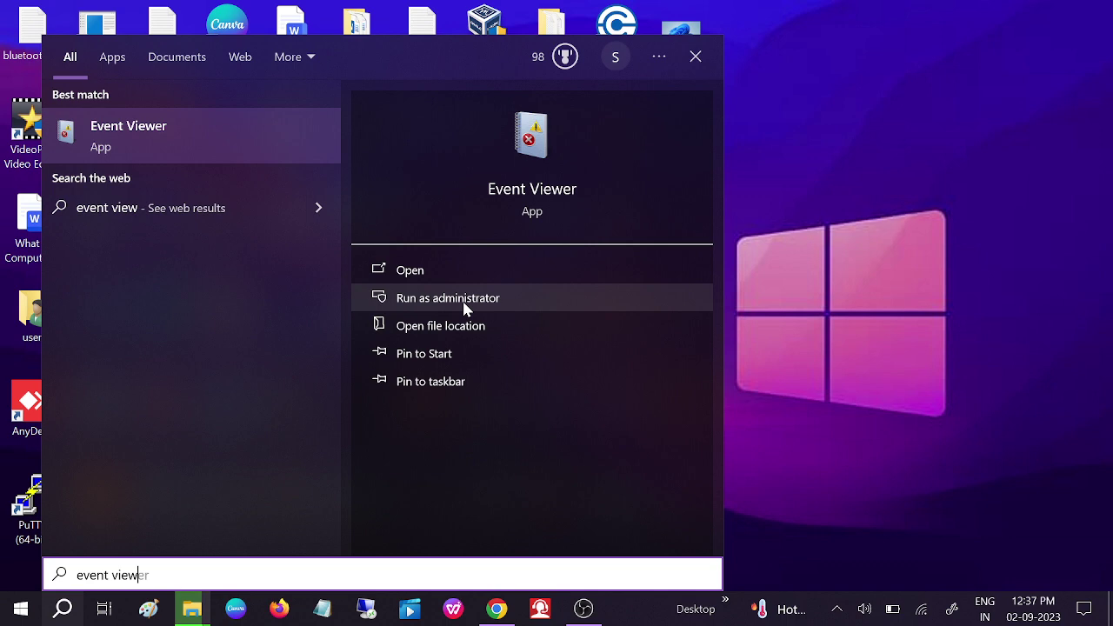
click(751, 204)
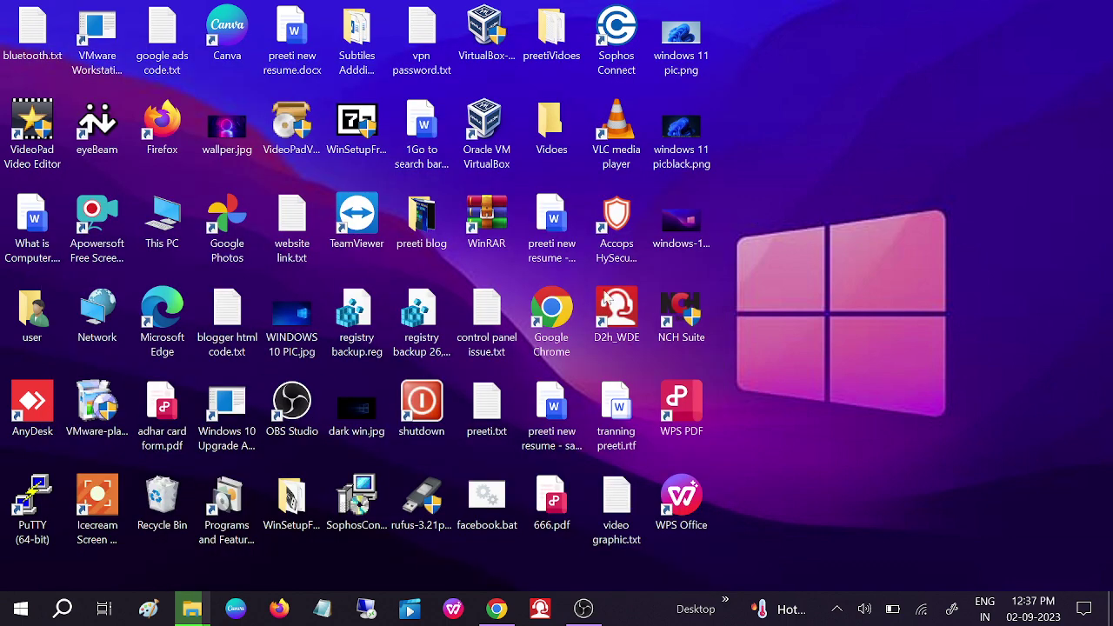
- Open Command Prompt as administrator, run sfc /scannow, and minimize the window while the scan runs
click(64, 609)
text(cmd)
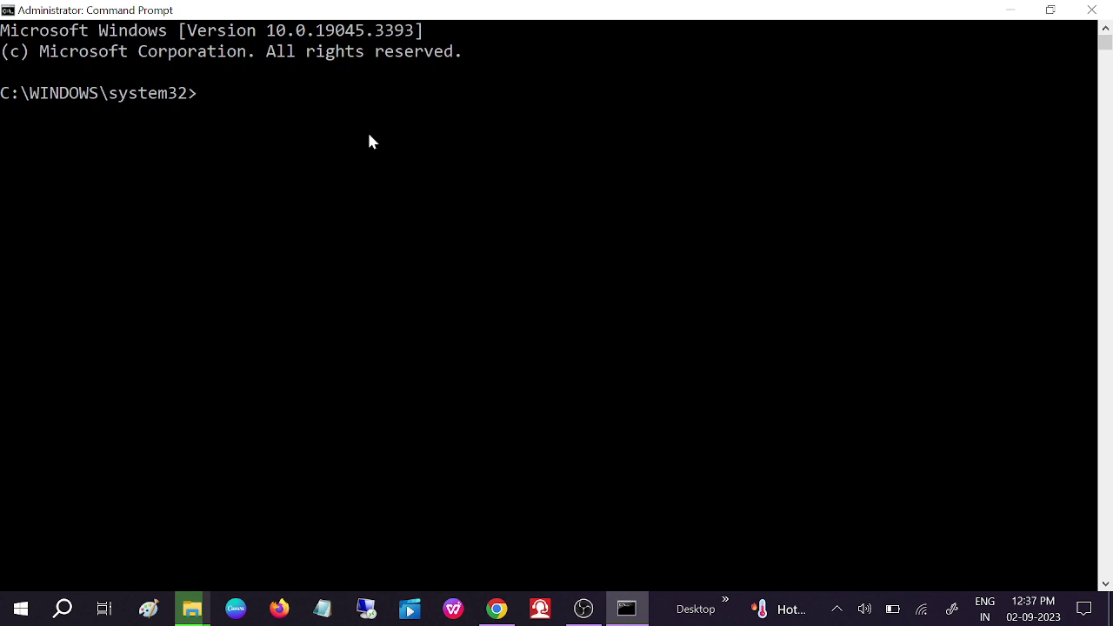
text(sfc /scannow)
key(Return)
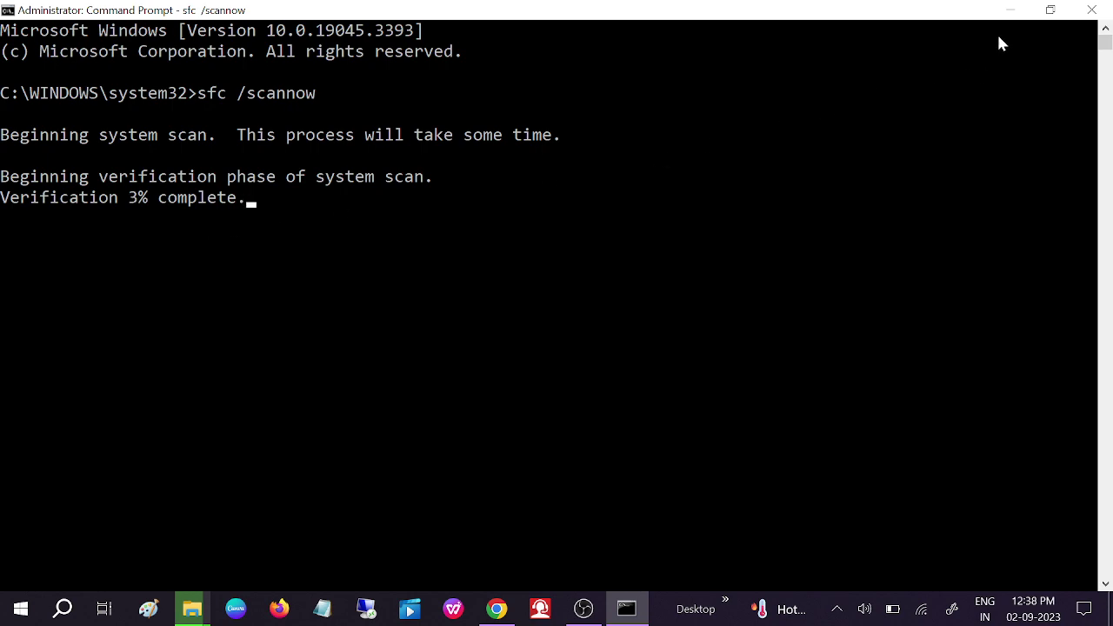
click(1009, 10)
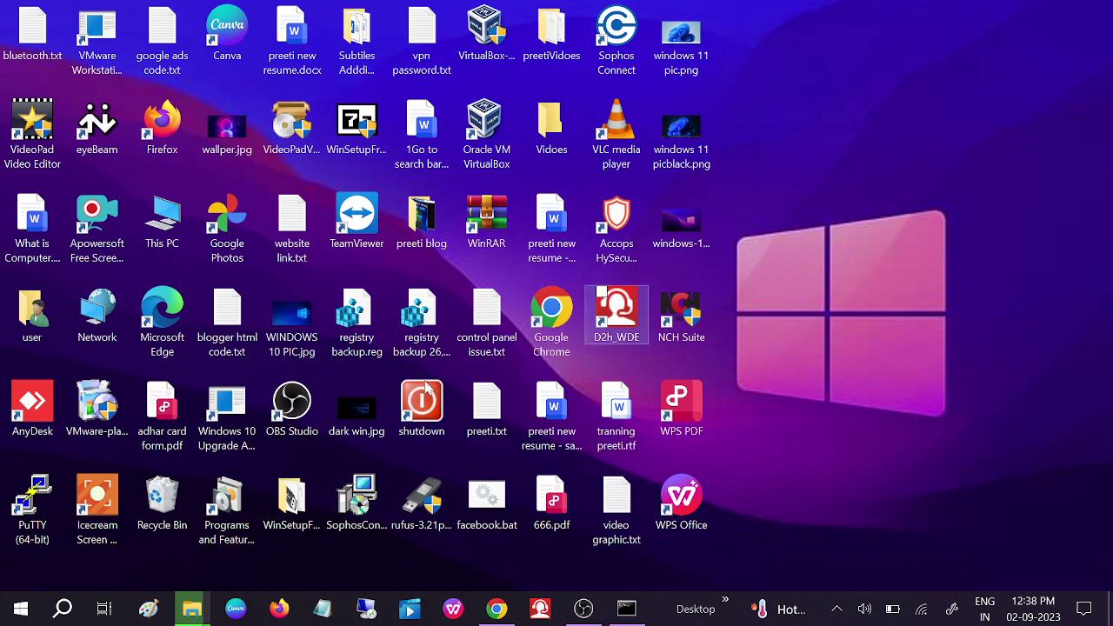
- Start a check for Windows updates under Update & Security in Settings, then close Settings
click(23, 610)
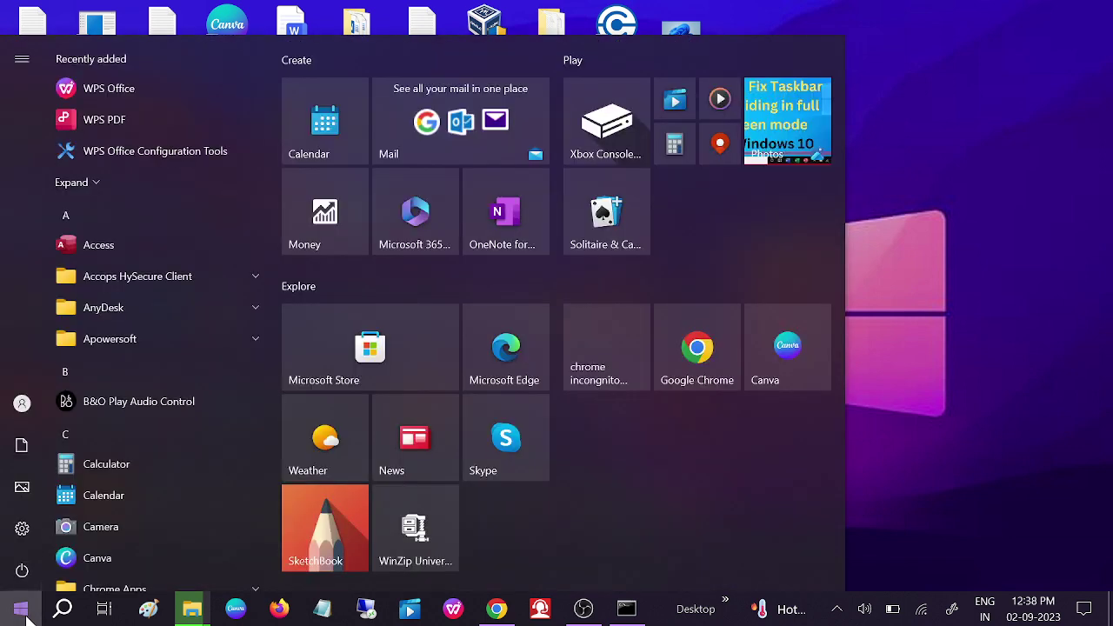
click(36, 533)
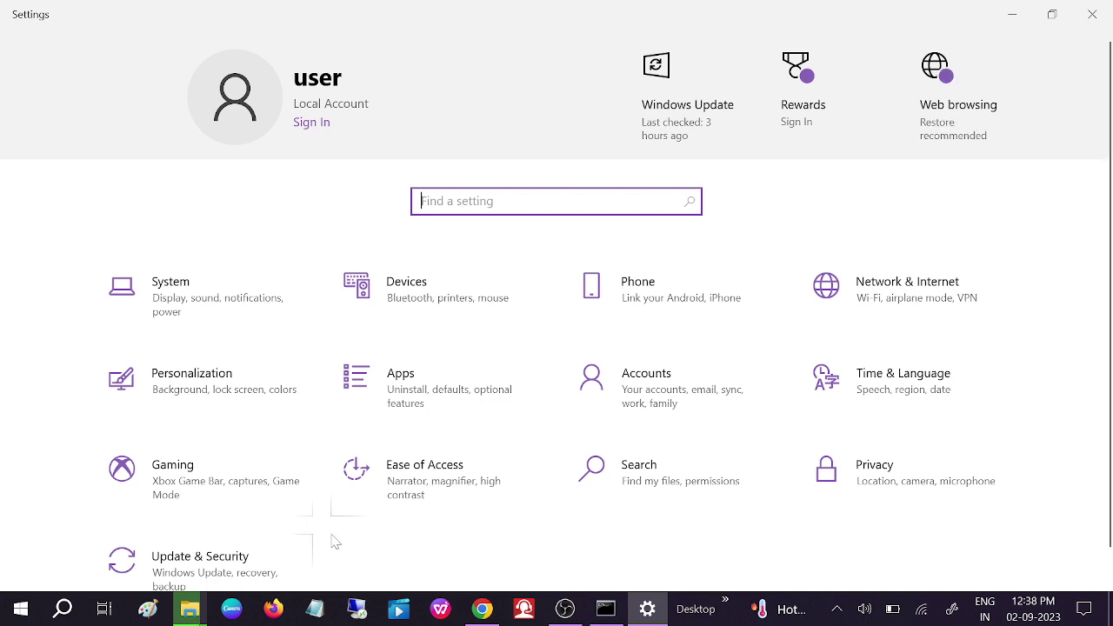
click(254, 566)
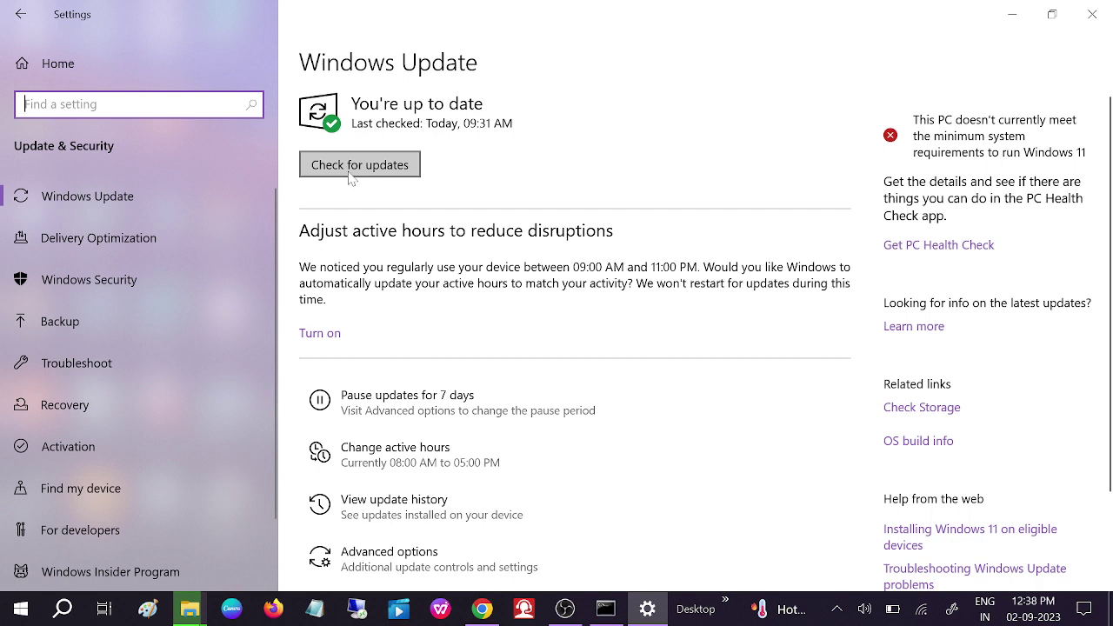
click(354, 174)
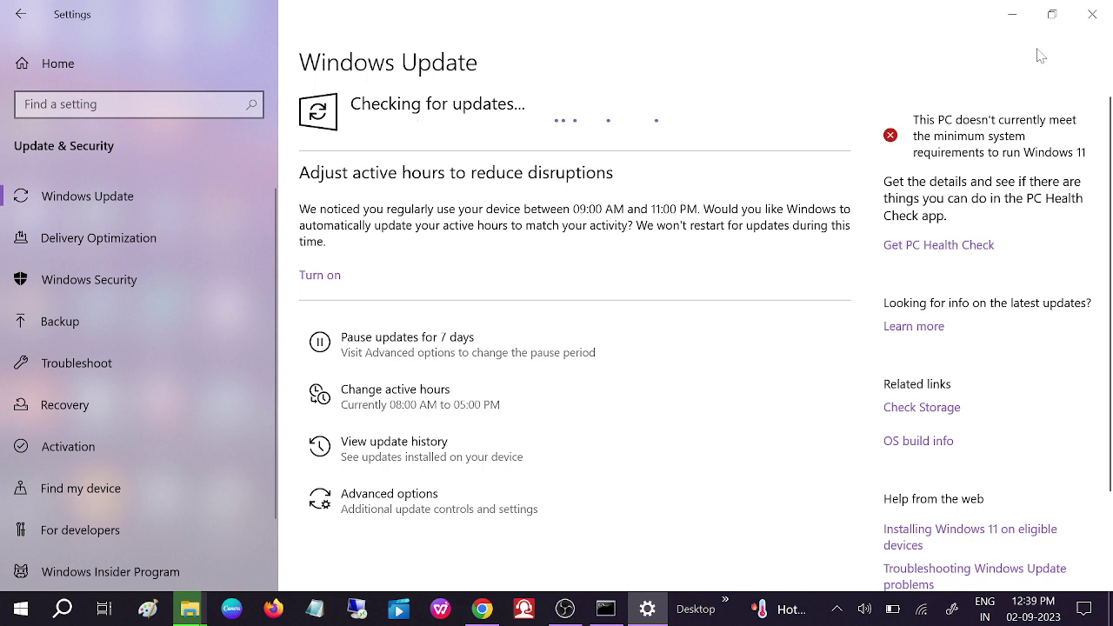
click(1092, 14)
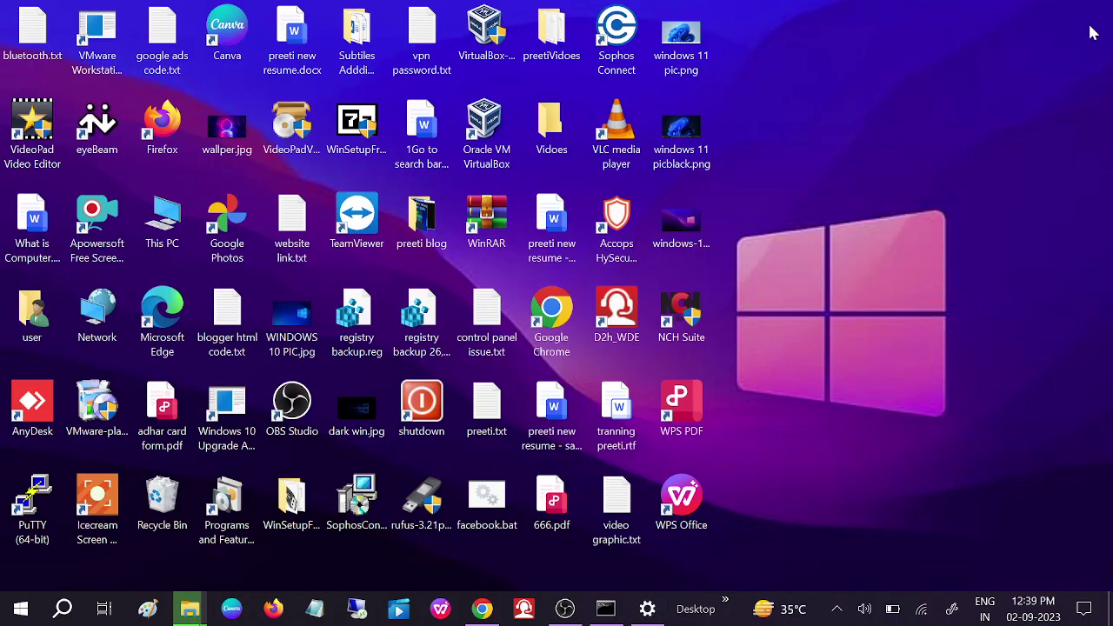
- Find Create a restore point in Windows search, start System Restore, and proceed to the list of restore points
click(63, 610)
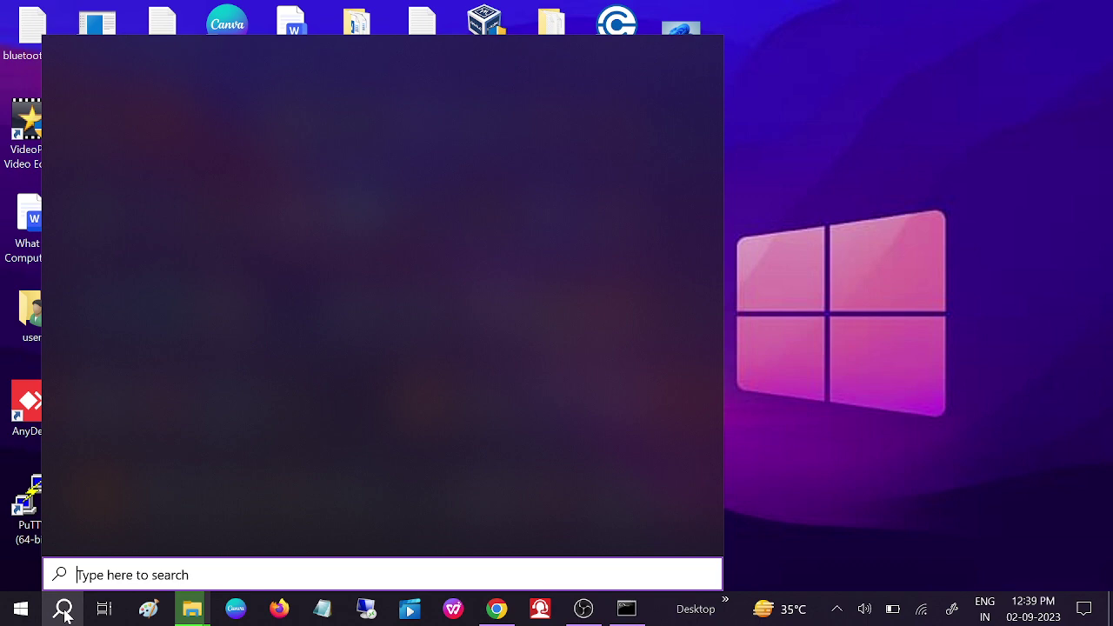
text(cre)
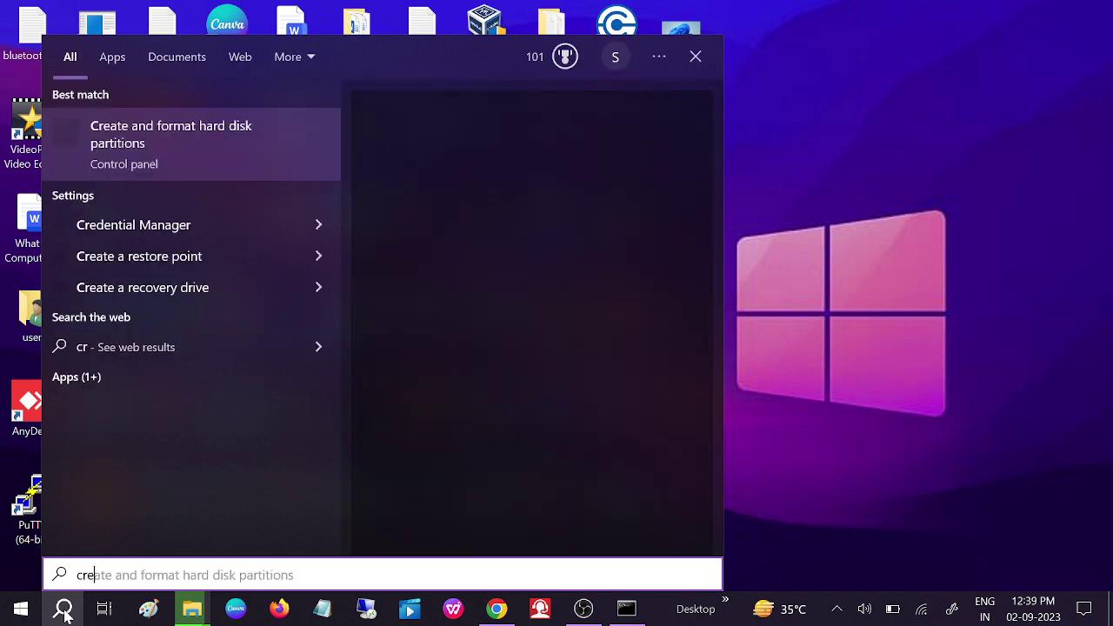
text(ate)
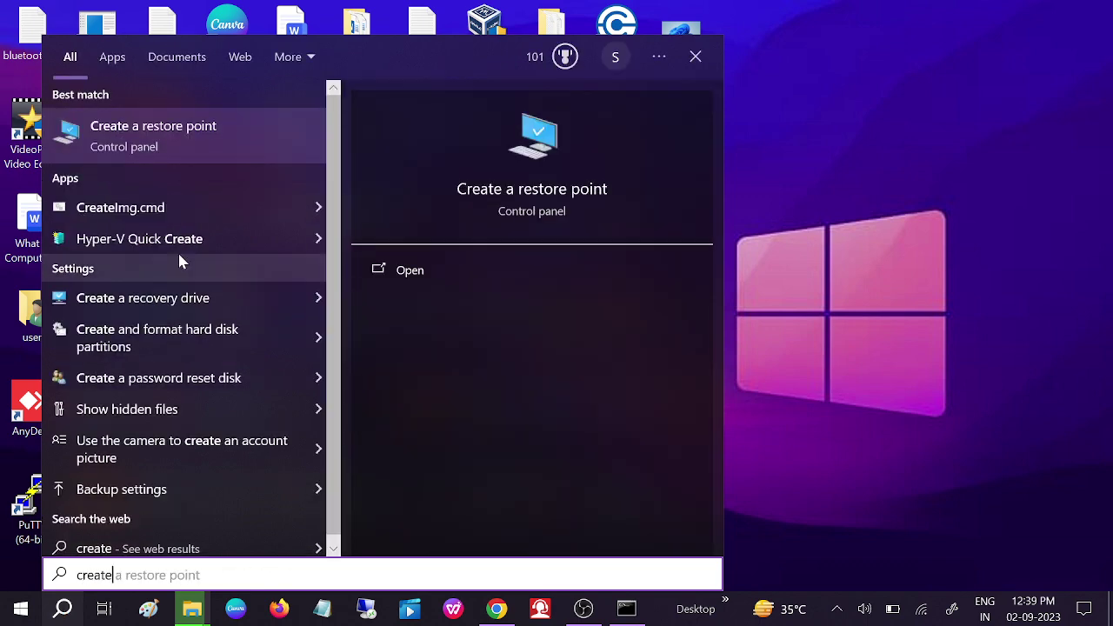
click(222, 153)
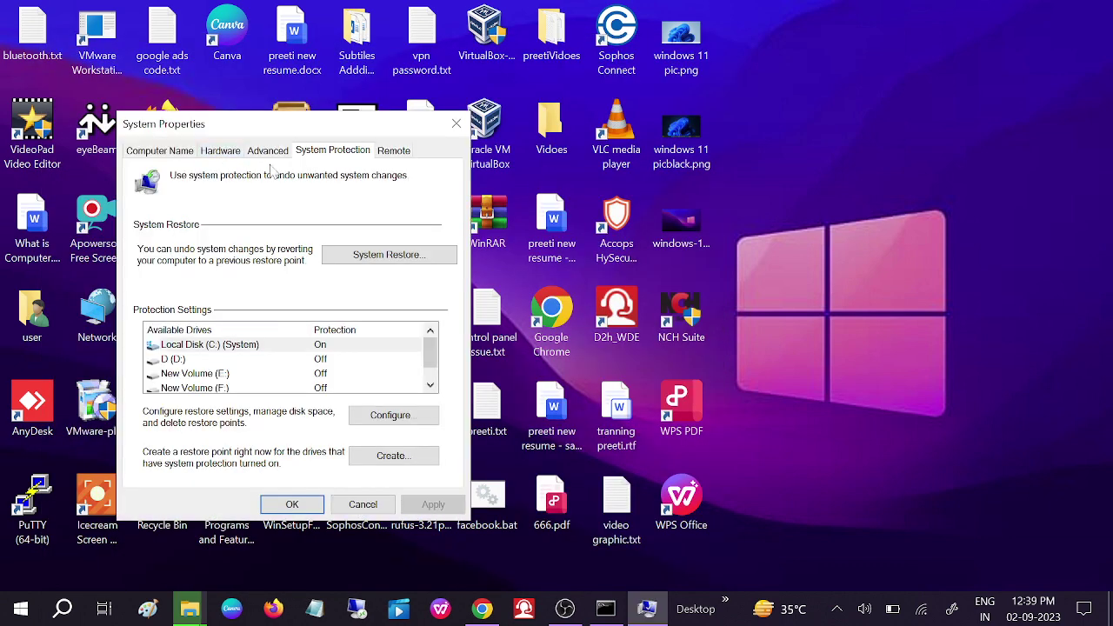
click(360, 261)
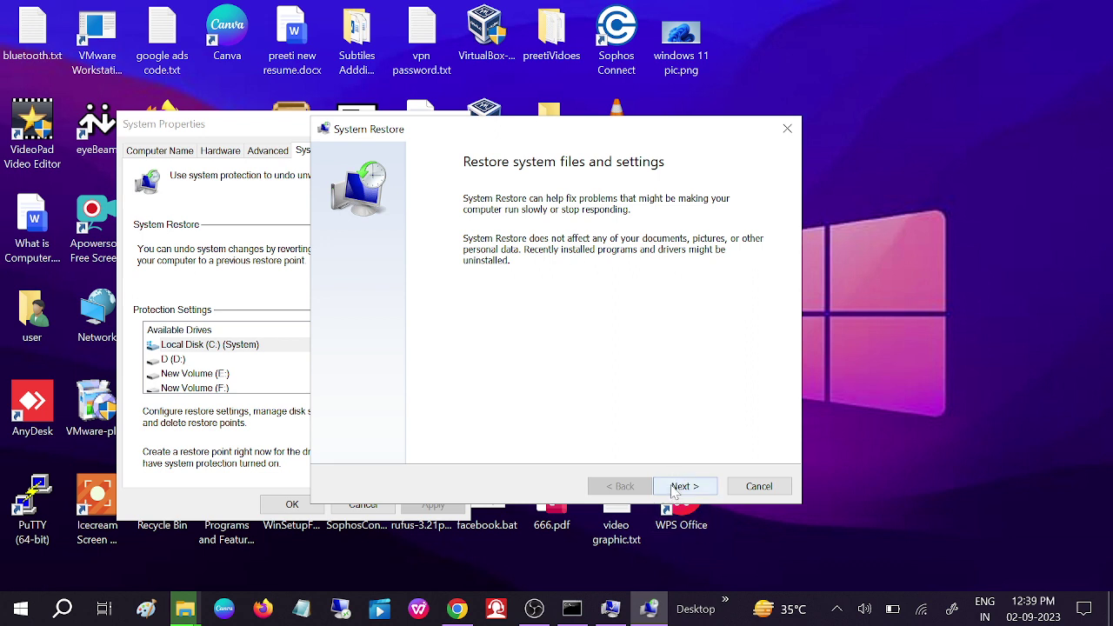
click(675, 489)
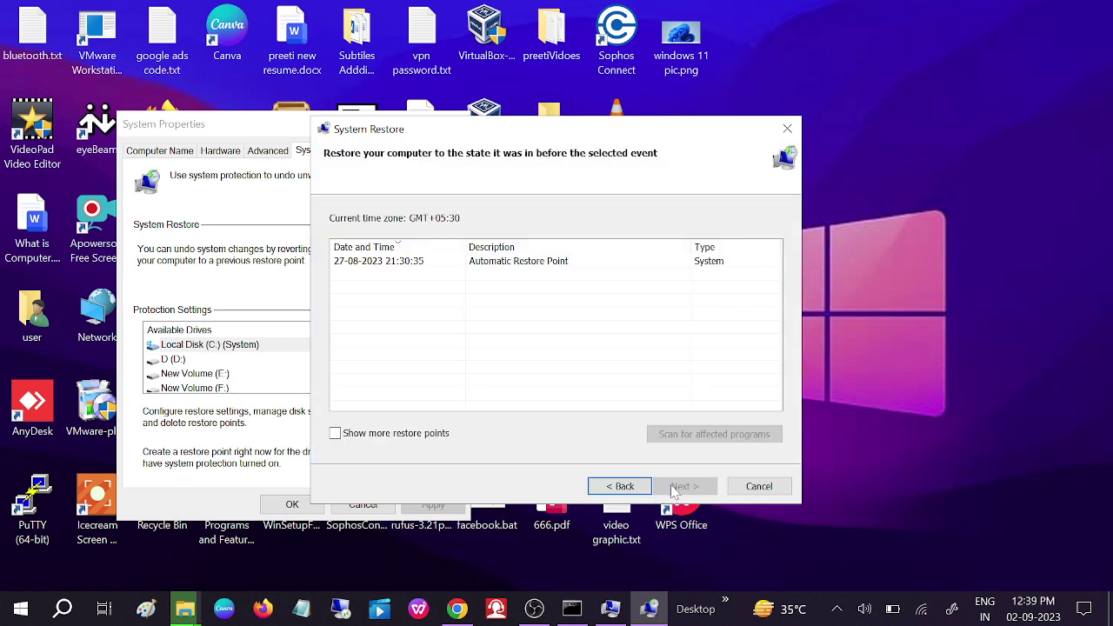
click(414, 265)
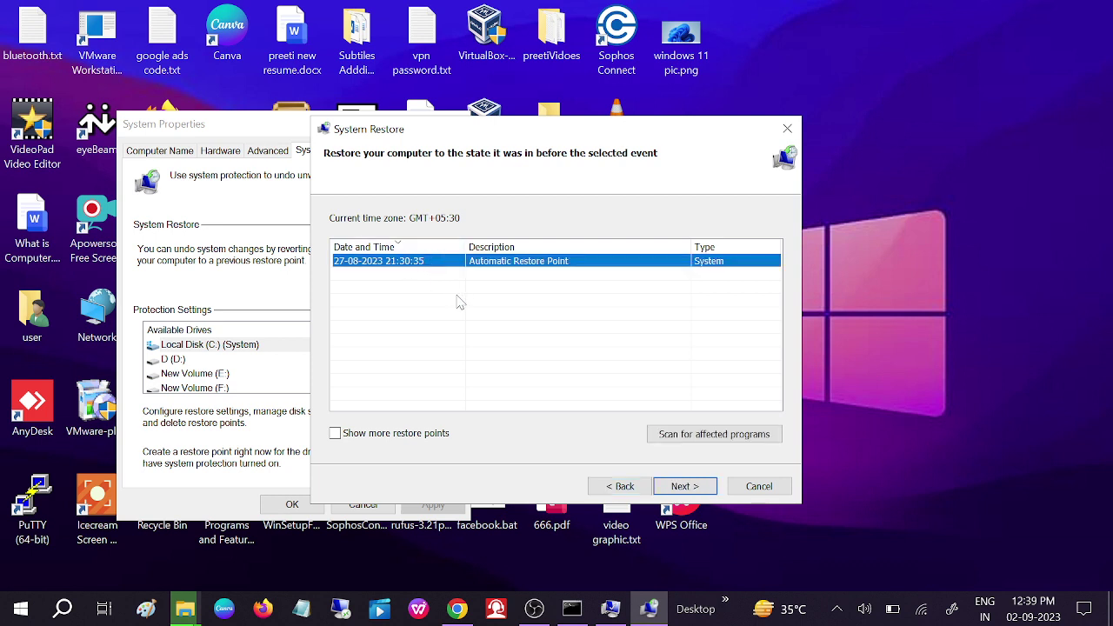
click(336, 434)
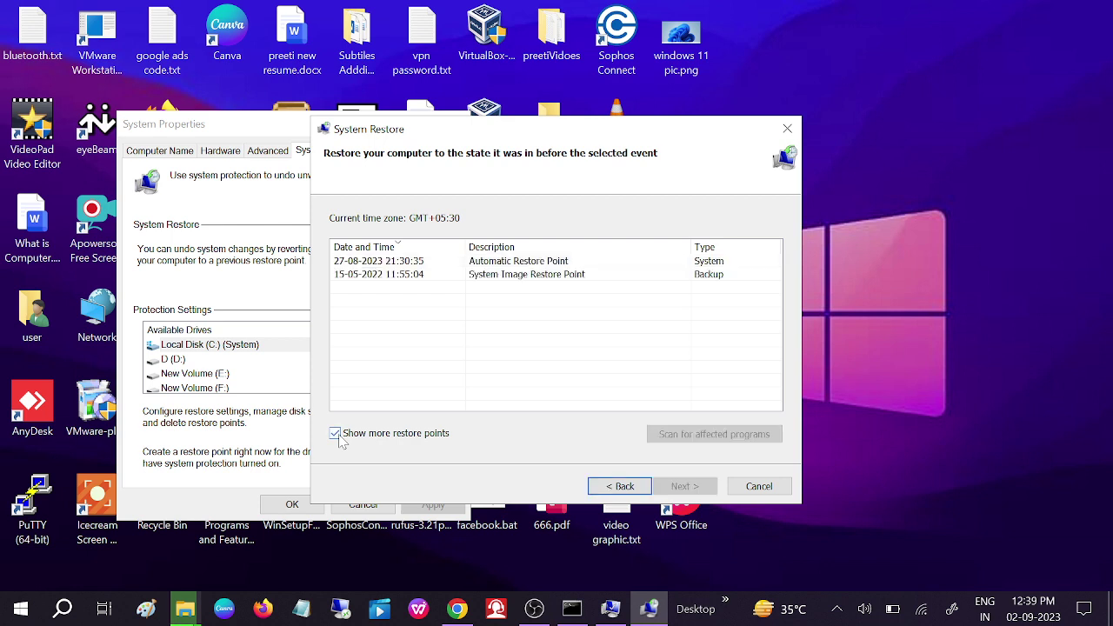
click(486, 276)
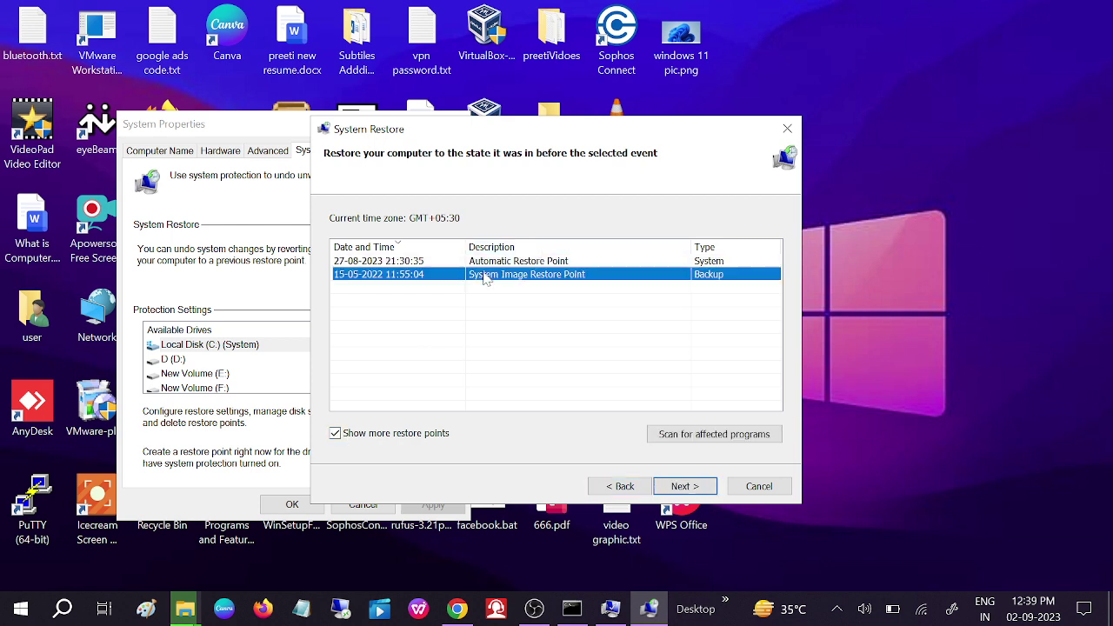
click(382, 263)
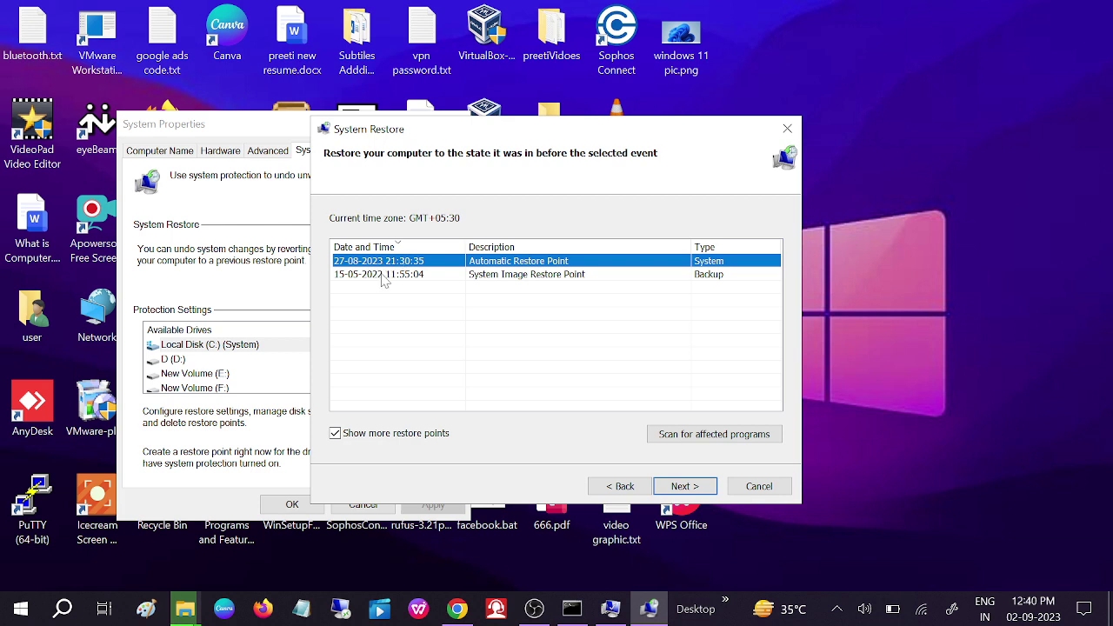
click(383, 275)
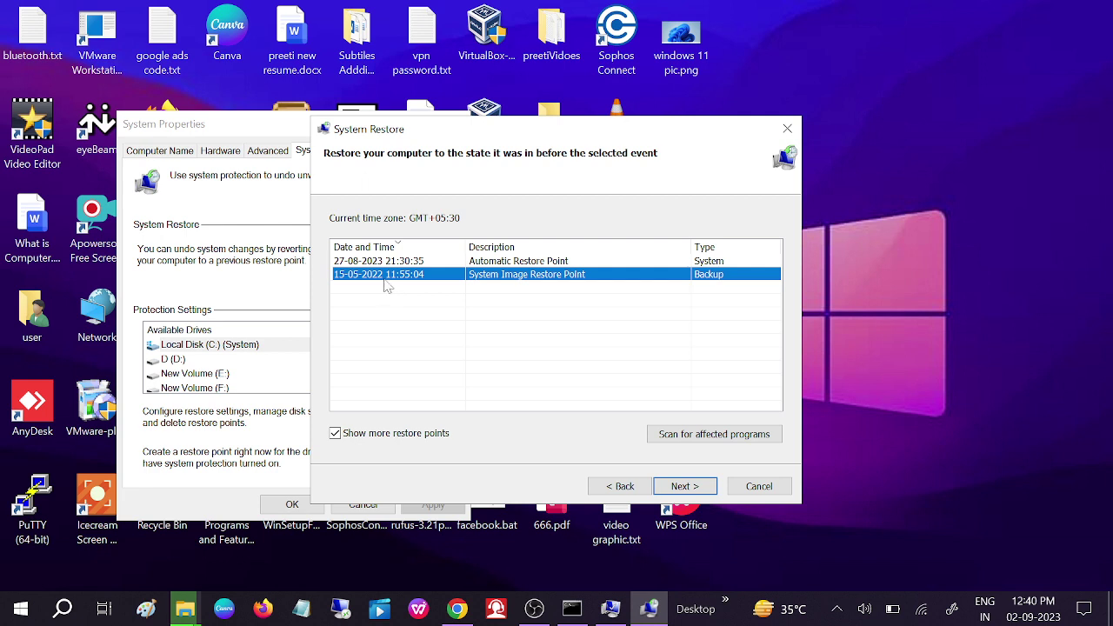
click(391, 266)
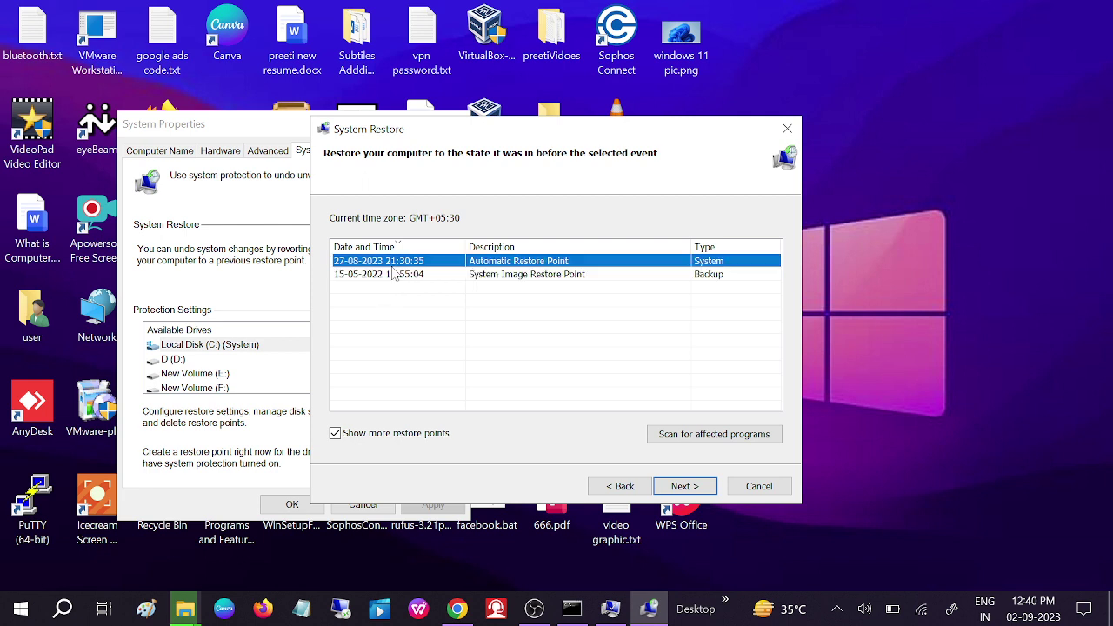
- Proceed through the restore point confirmation to the final System Restore warning, then dismiss the warning without starting the restore
click(684, 486)
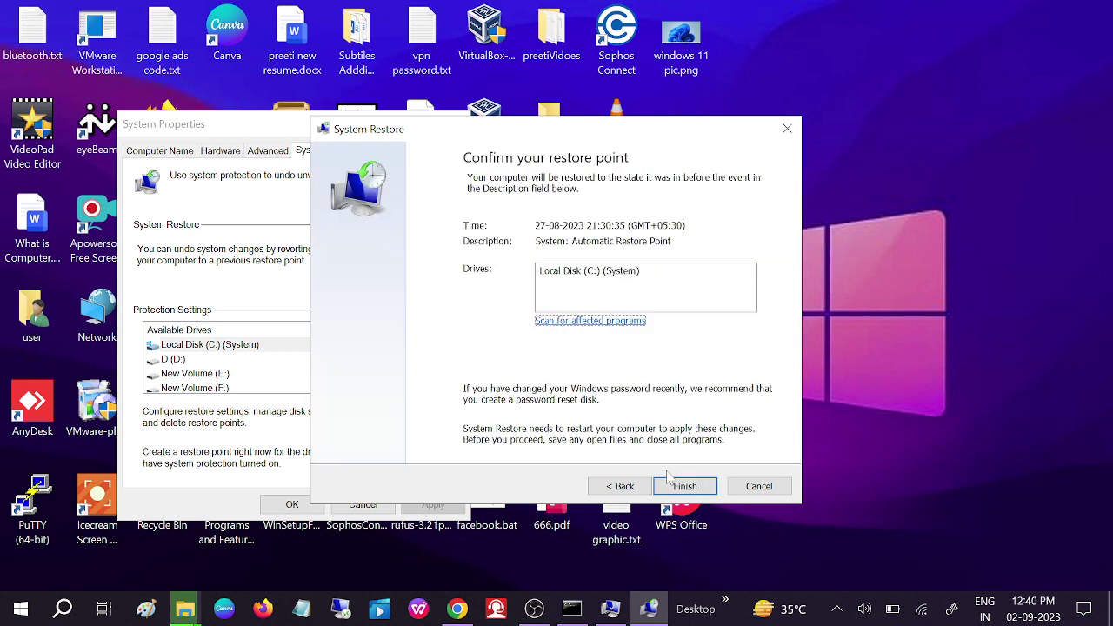
click(678, 486)
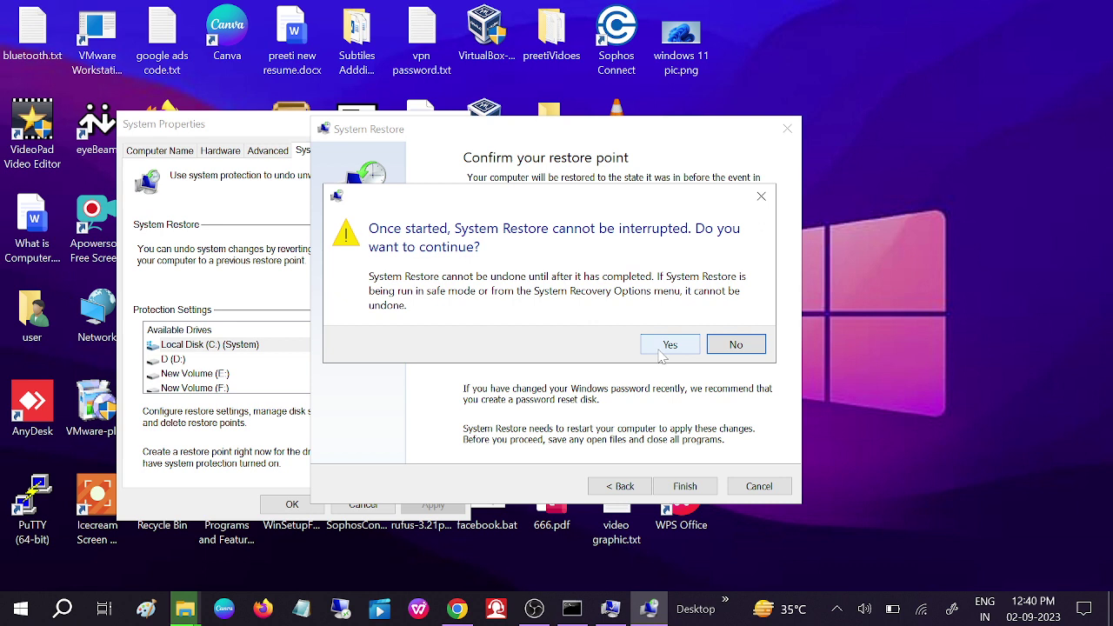
click(767, 198)
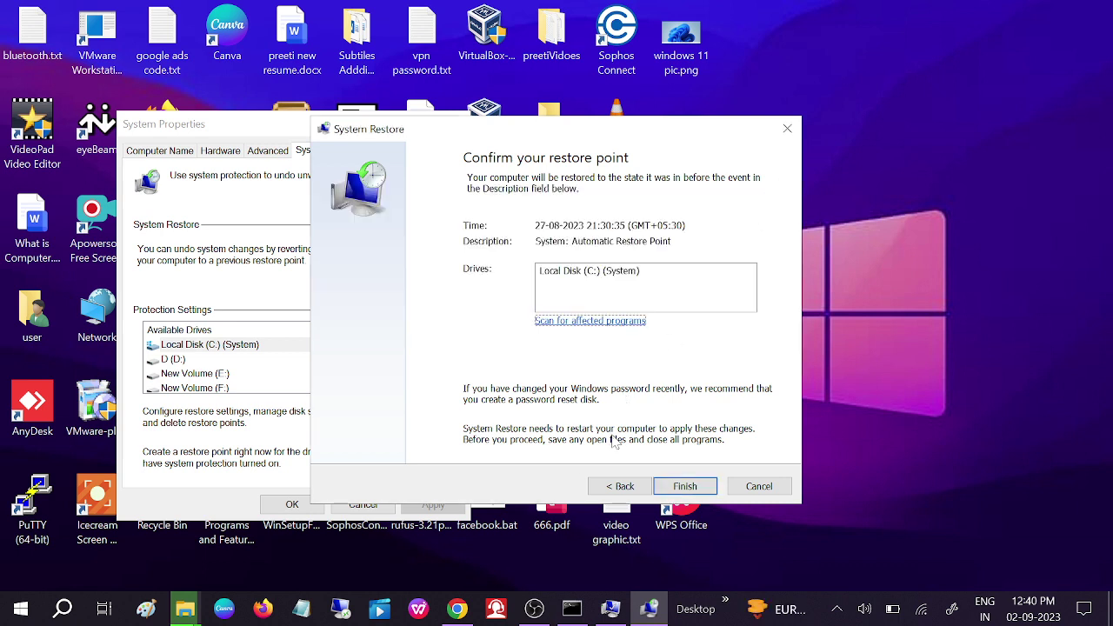
- Return to the restore point list, cancel System Restore, and close System Properties
click(620, 486)
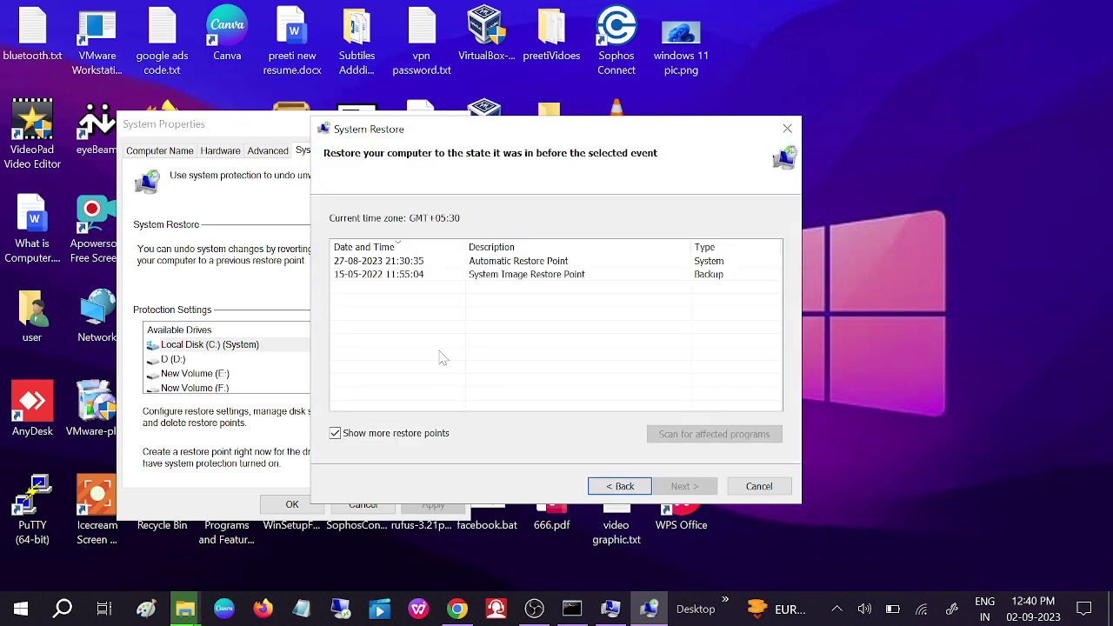
click(401, 263)
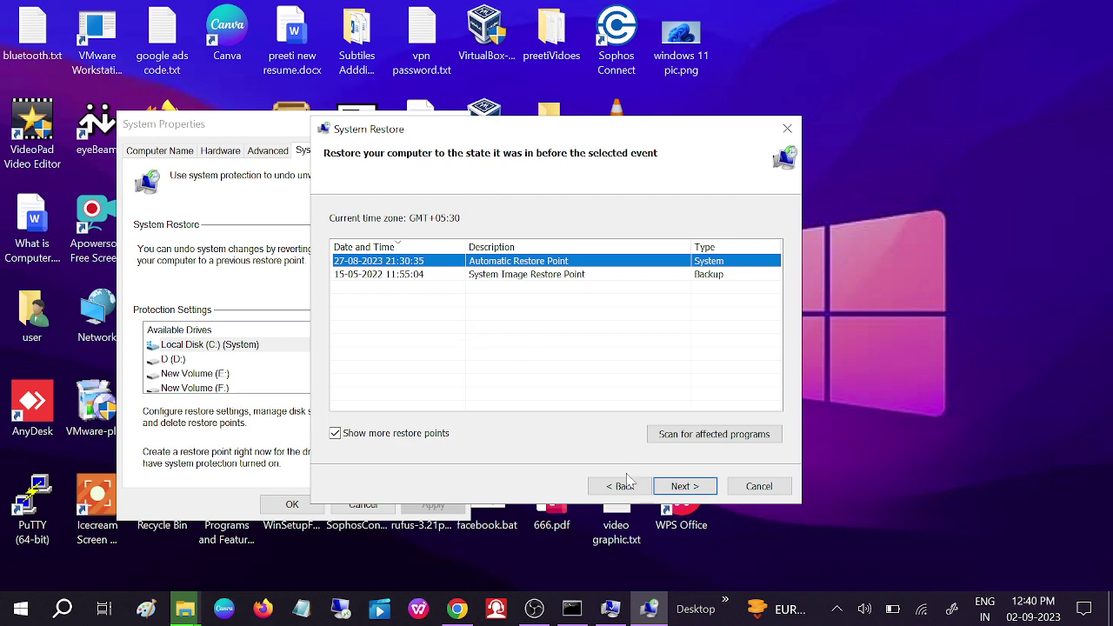
click(753, 488)
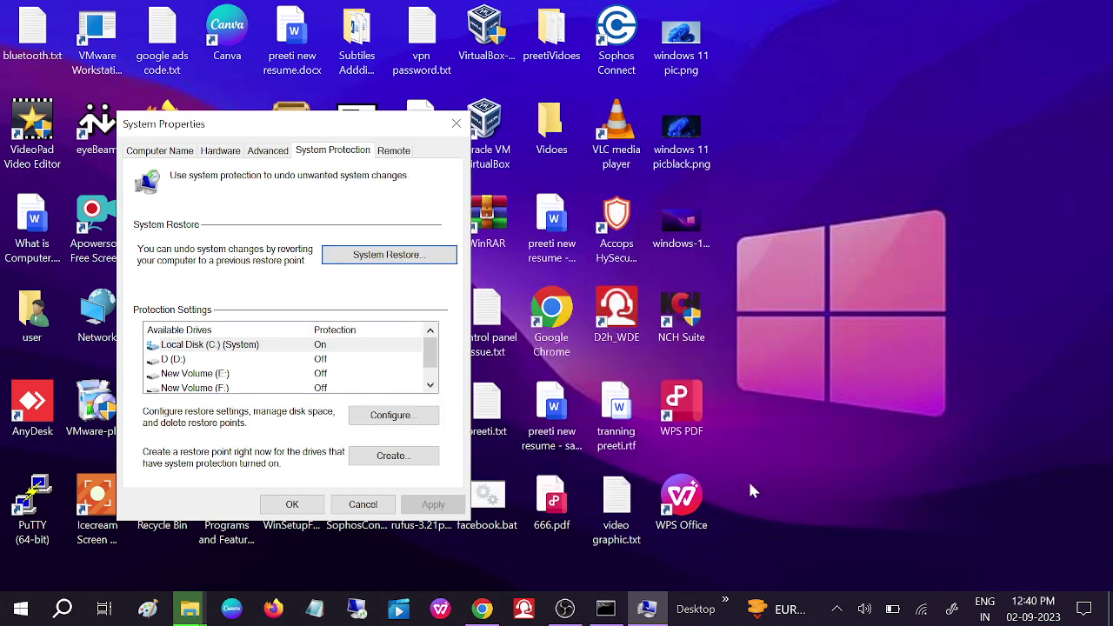
click(293, 505)
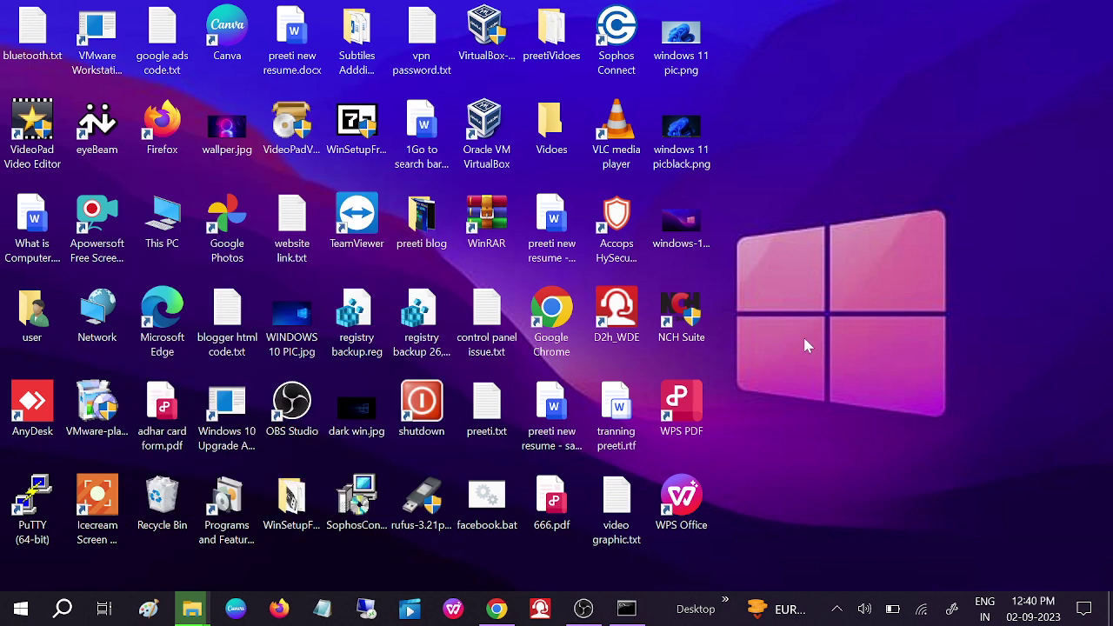